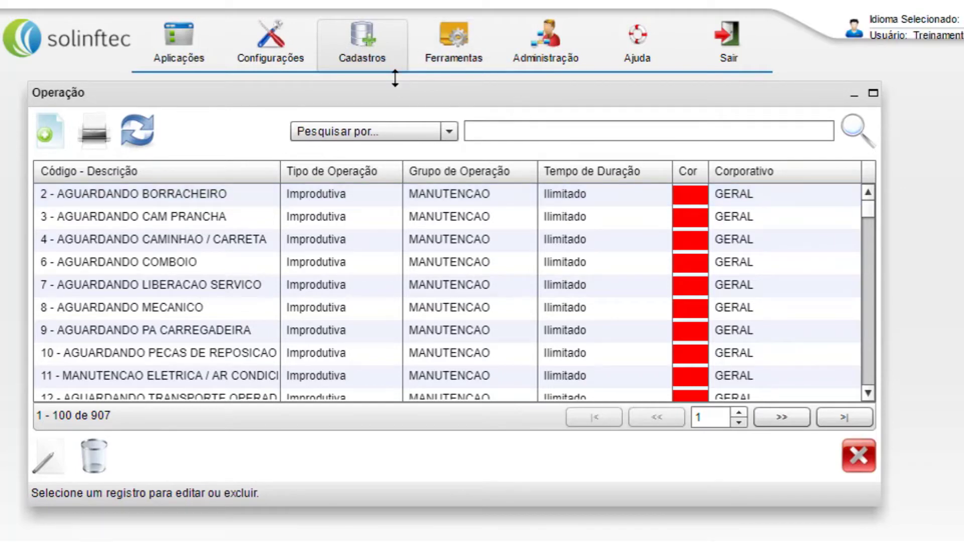
Step: Open the Grupo de Operação register, review the operation groups and their chart colours, and close it
{"action": "left_click", "coordinate": [365, 47]}
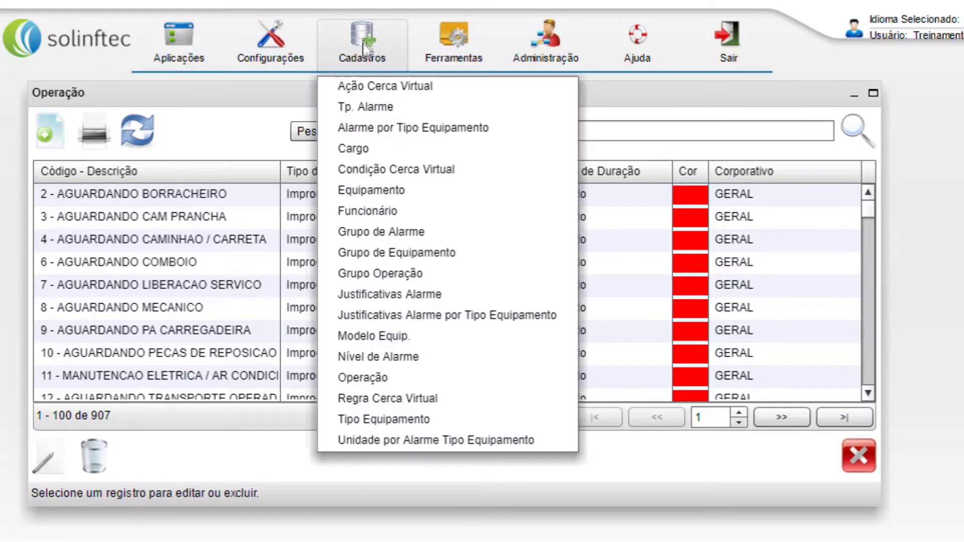
{"action": "left_click", "coordinate": [418, 274]}
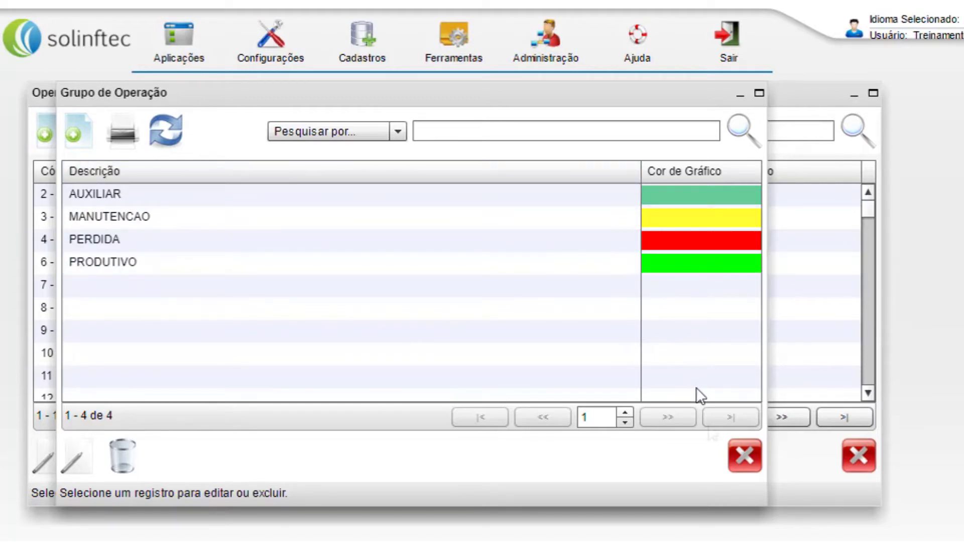
{"action": "left_click", "coordinate": [745, 455]}
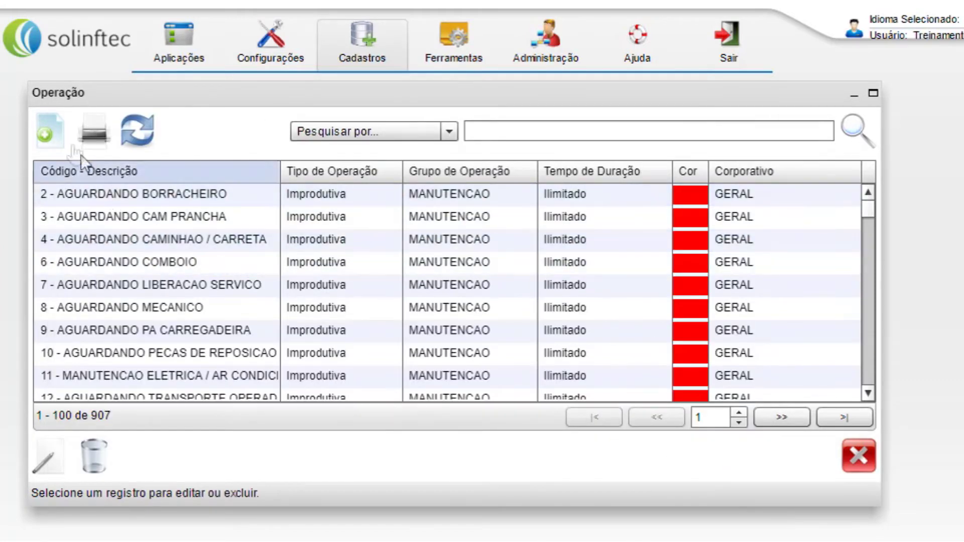
Step: Start a new operation record with code 1551 and the operation type Improdutiva
{"action": "left_click", "coordinate": [57, 134]}
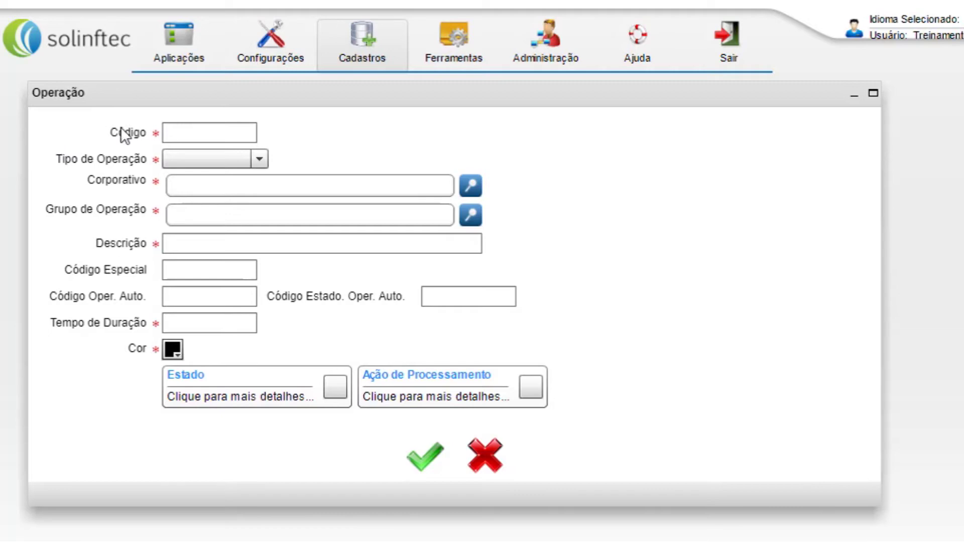
{"action": "left_click", "coordinate": [190, 132]}
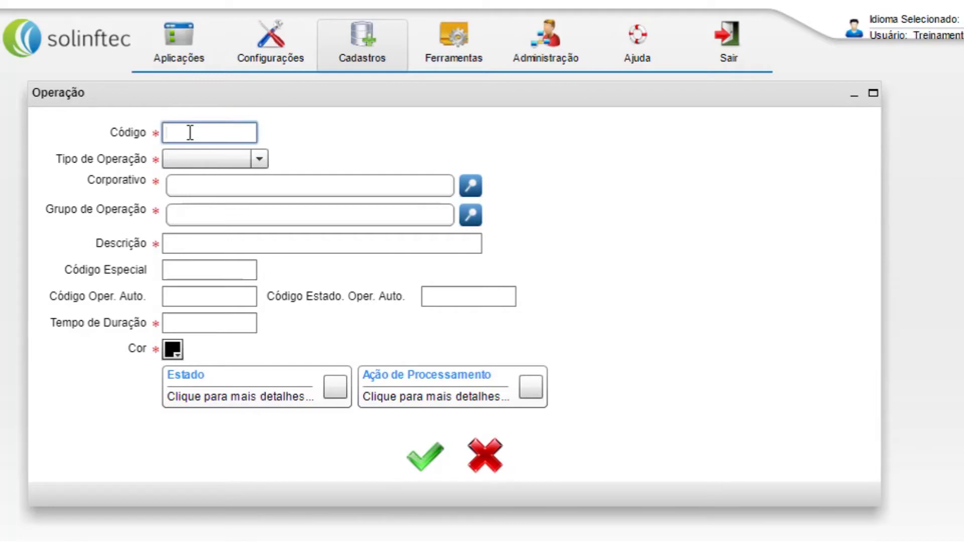
{"action": "type", "text": "1551"}
{"action": "left_click", "coordinate": [258, 158]}
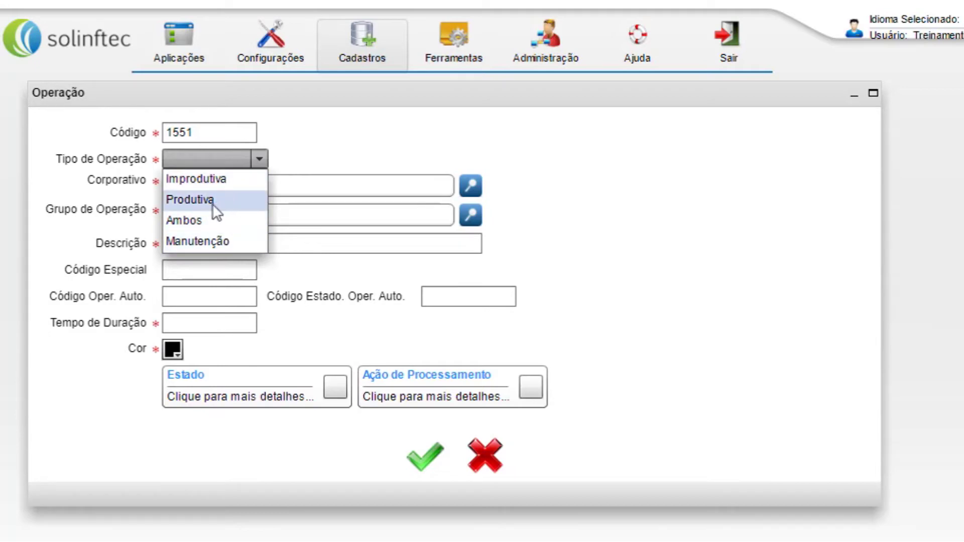
{"action": "left_click", "coordinate": [218, 182]}
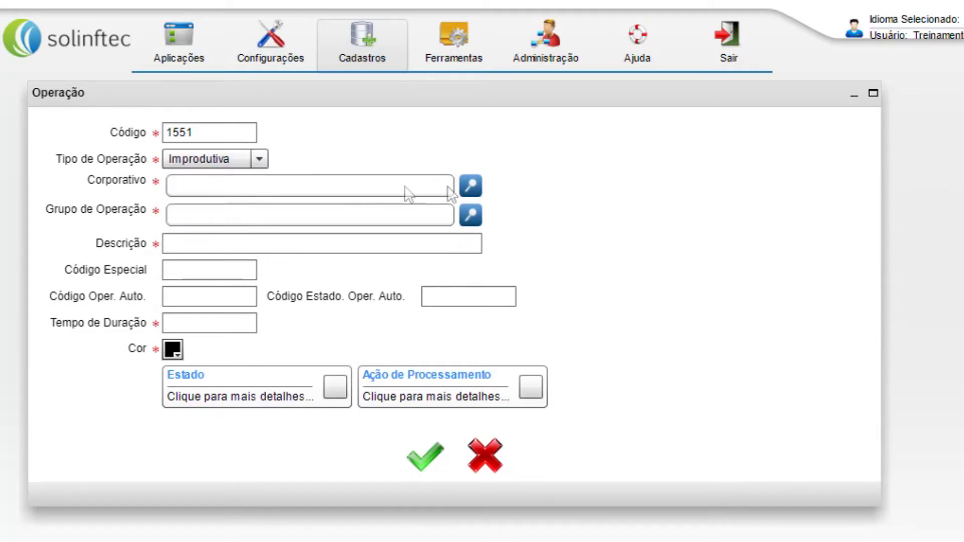
Step: Assign the GERAL unit as the new operation's Corporativo
{"action": "left_click", "coordinate": [466, 186]}
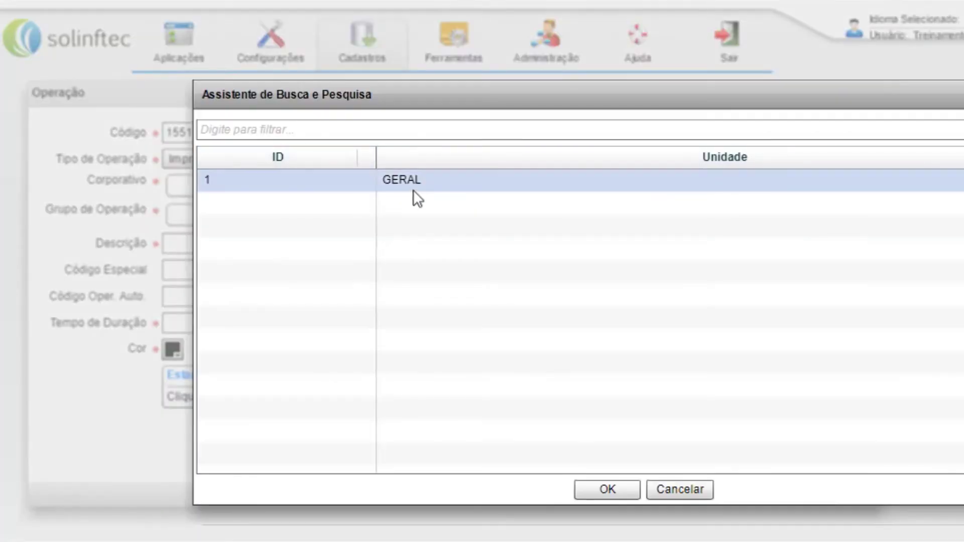
{"action": "left_click", "coordinate": [414, 184]}
{"action": "left_click", "coordinate": [605, 486]}
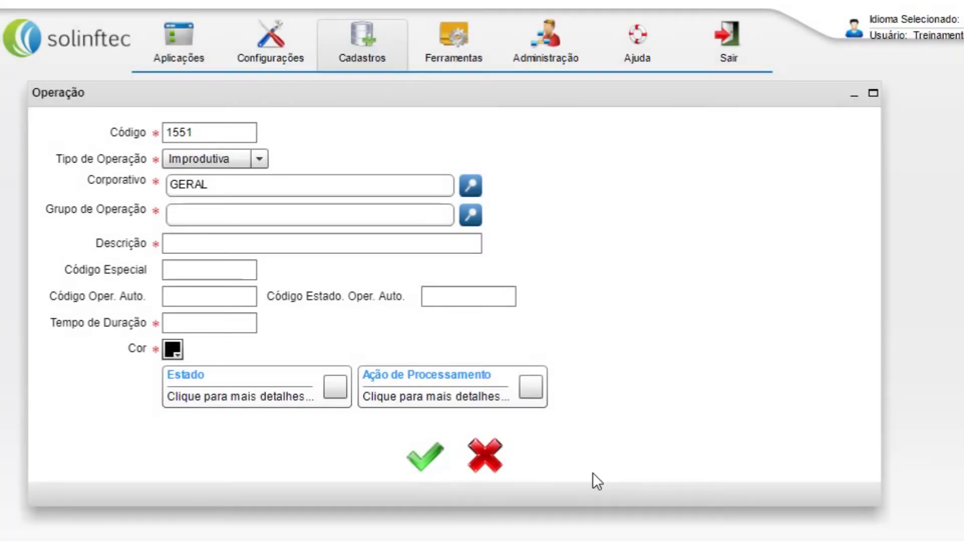
Step: Assign the operation group PERDIDA and enter TESTE as the operation's description
{"action": "left_click", "coordinate": [472, 217]}
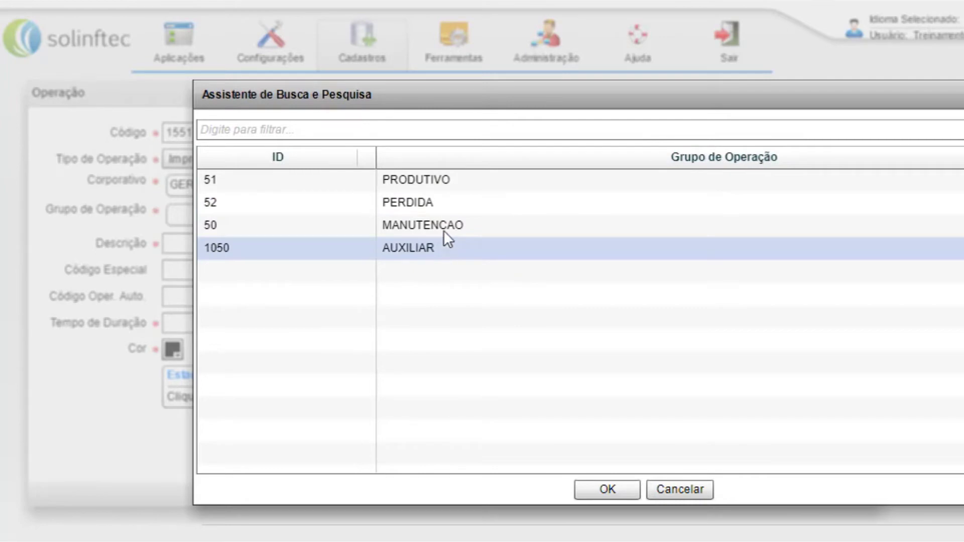
{"action": "left_click", "coordinate": [444, 204]}
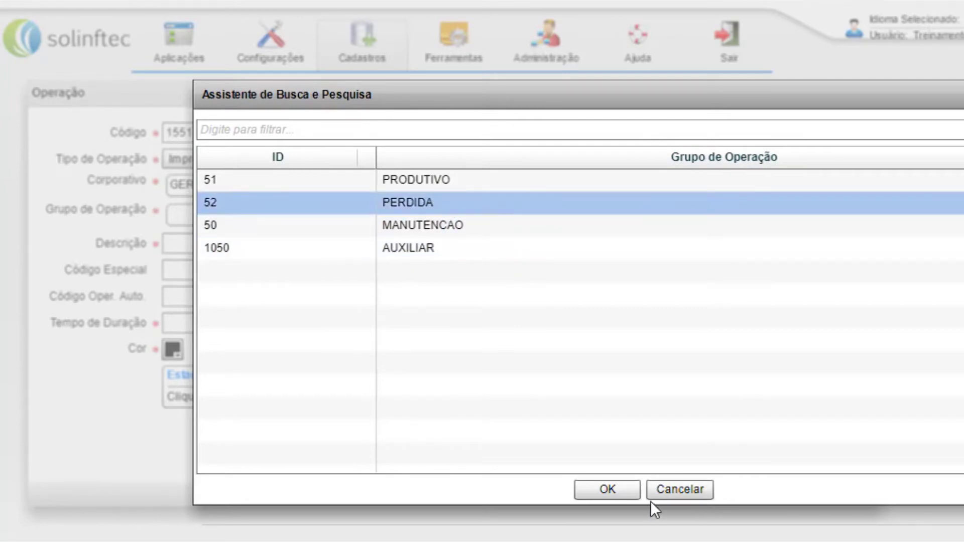
{"action": "left_click", "coordinate": [610, 489]}
{"action": "left_click", "coordinate": [272, 245]}
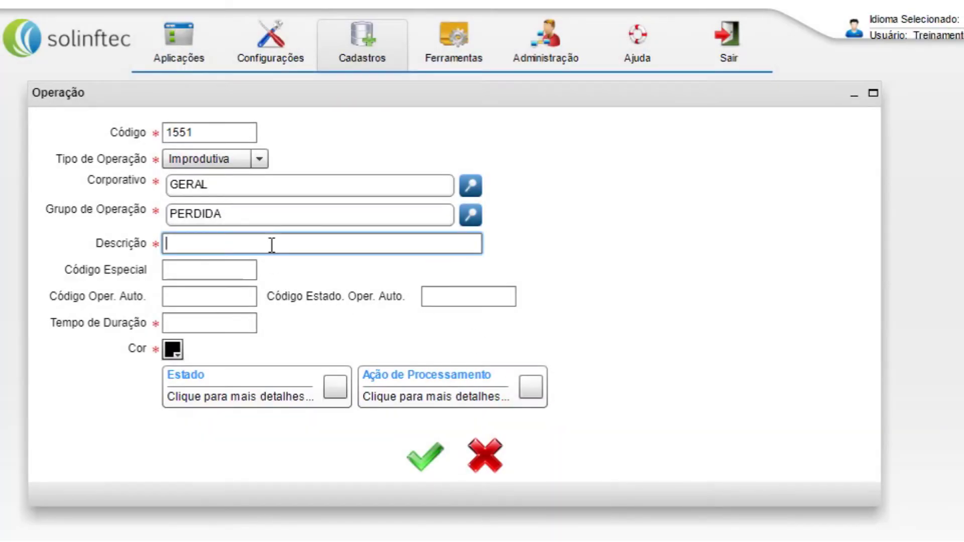
{"action": "type", "text": "TESTE"}
Step: Try -1 and then 15 as the operation's Tempo de Duração
{"action": "left_click", "coordinate": [233, 325]}
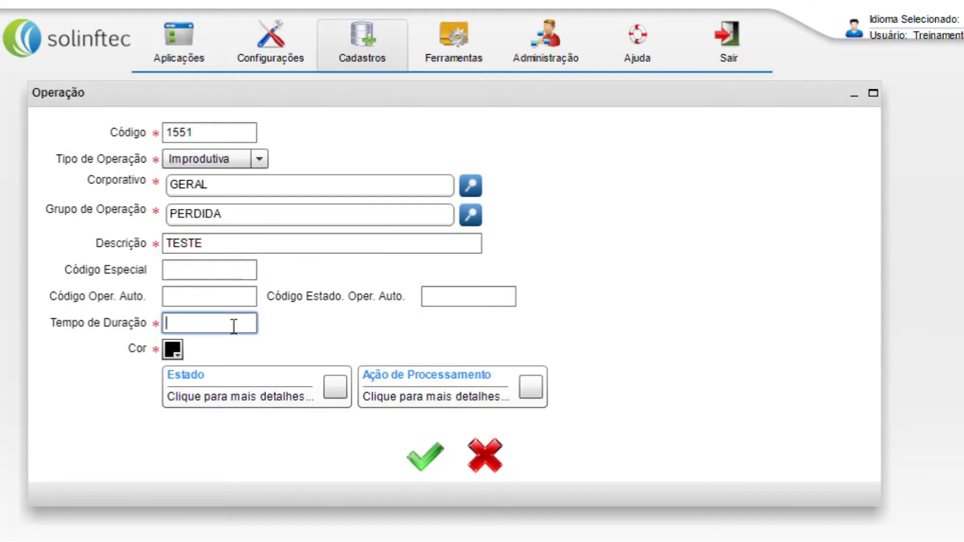
{"action": "type", "text": "-1"}
{"action": "key", "text": "BackSpace"}
{"action": "key", "text": "BackSpace"}
{"action": "type", "text": "15"}
Step: Set the operation's Tempo de Duração to -1 and its colour to red
{"action": "left_click_drag", "start_coordinate": [185, 323], "coordinate": [144, 326]}
{"action": "key", "text": "BackSpace"}
{"action": "type", "text": "-1"}
{"action": "key", "text": "BackSpace"}
{"action": "key", "text": "BackSpace"}
{"action": "key", "text": "BackSpace"}
{"action": "type", "text": "1"}
{"action": "left_click", "coordinate": [173, 350]}
{"action": "left_click", "coordinate": [173, 460]}
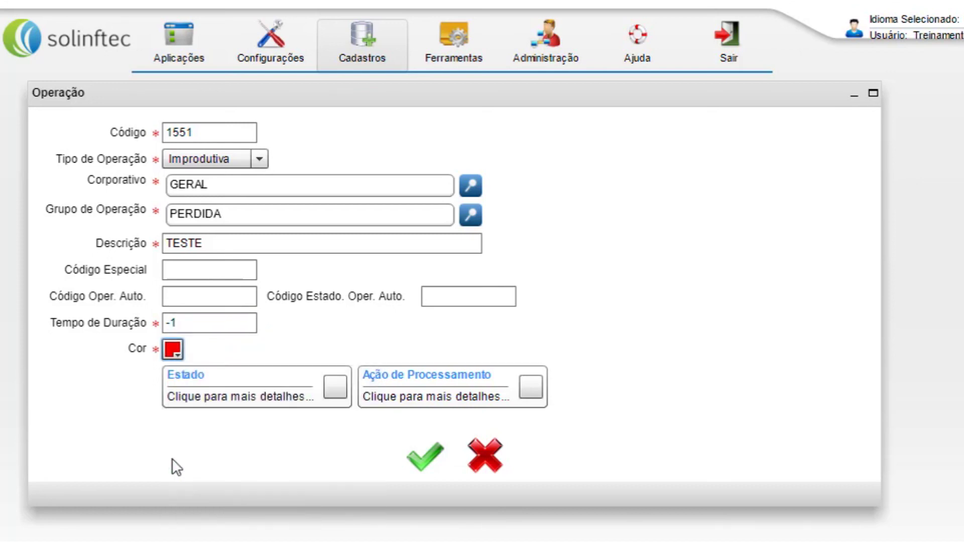